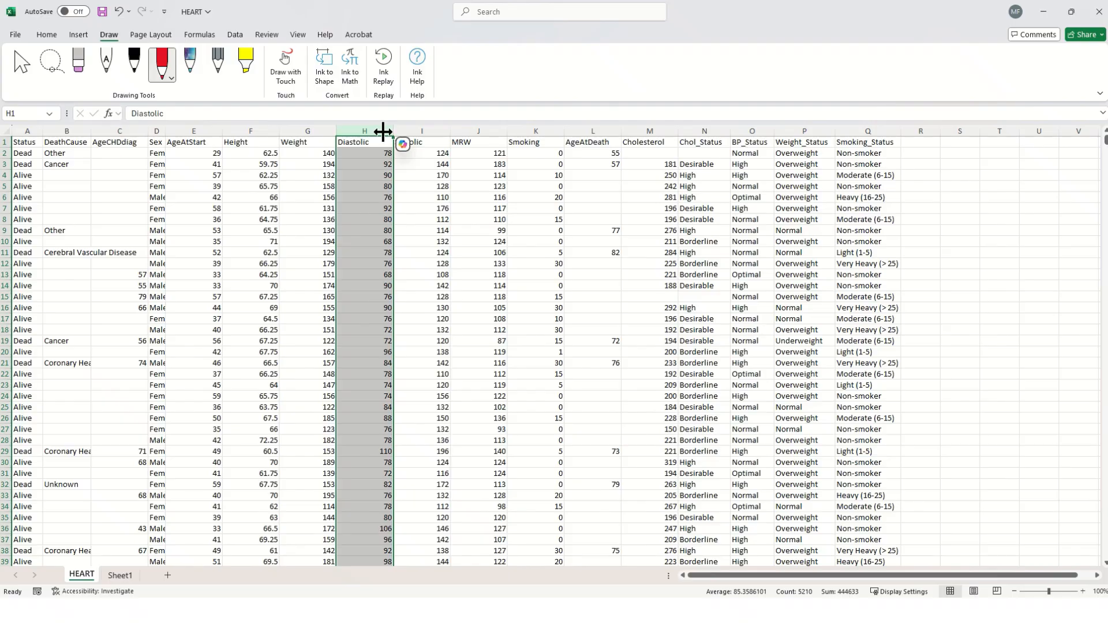
# Copy the Diastolic column from the HEART sheet into column A of a new blank workbook.
pyautogui.hotkey('ctrl', 'c')
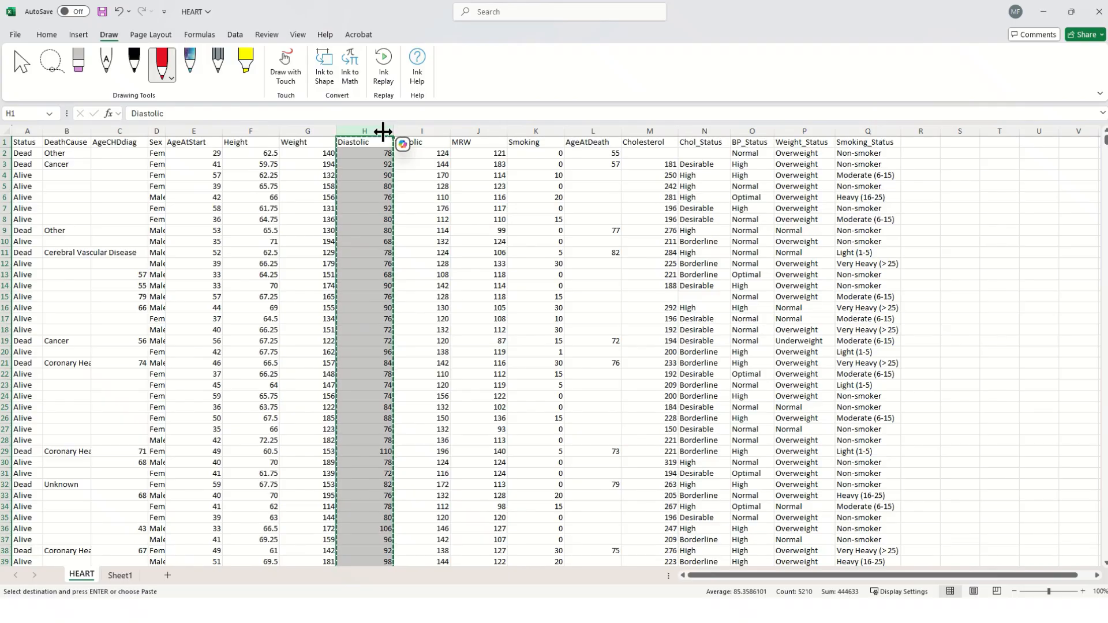
pyautogui.hotkey('ctrl', 'n')
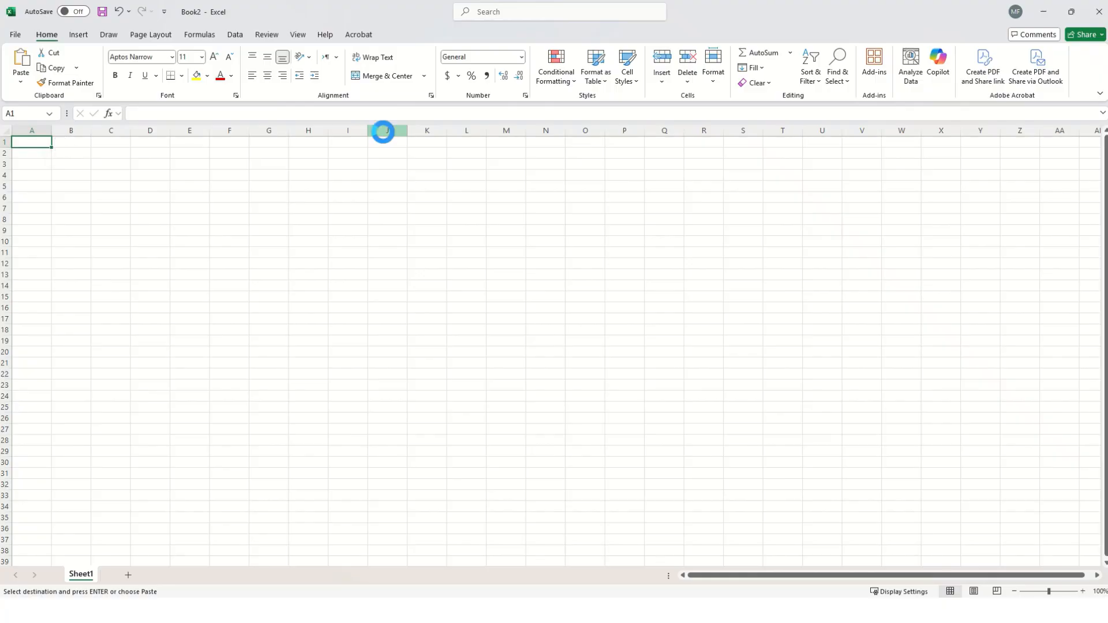
pyautogui.hotkey('ctrl', 'v')
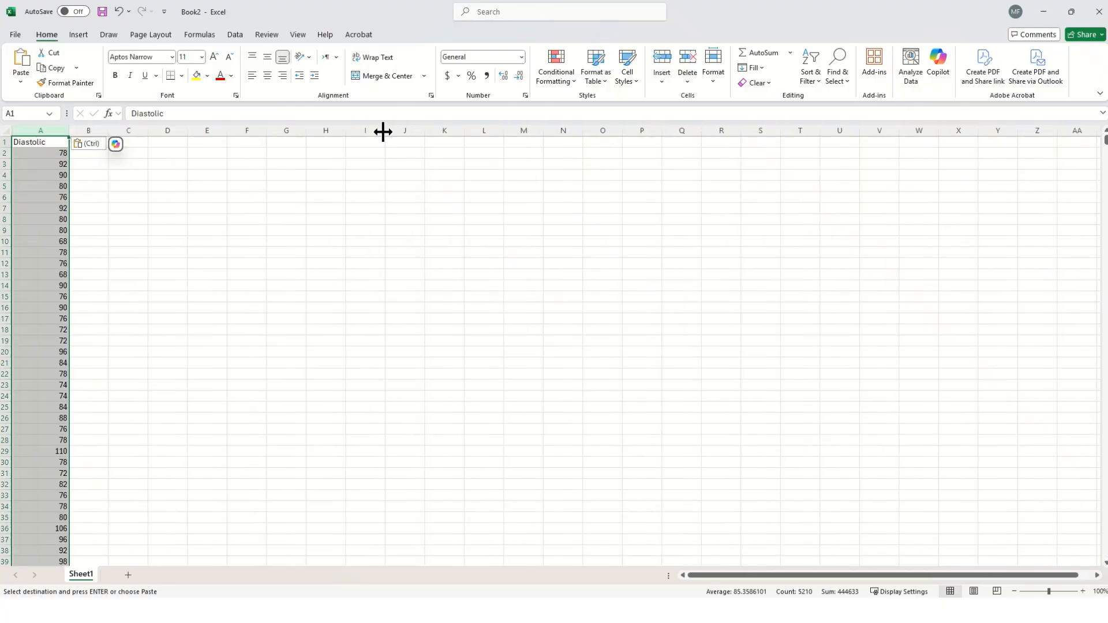
pyautogui.click(193, 319)
pyautogui.scroll(-5, 187, 331)
pyautogui.scroll(-20, 186, 331)
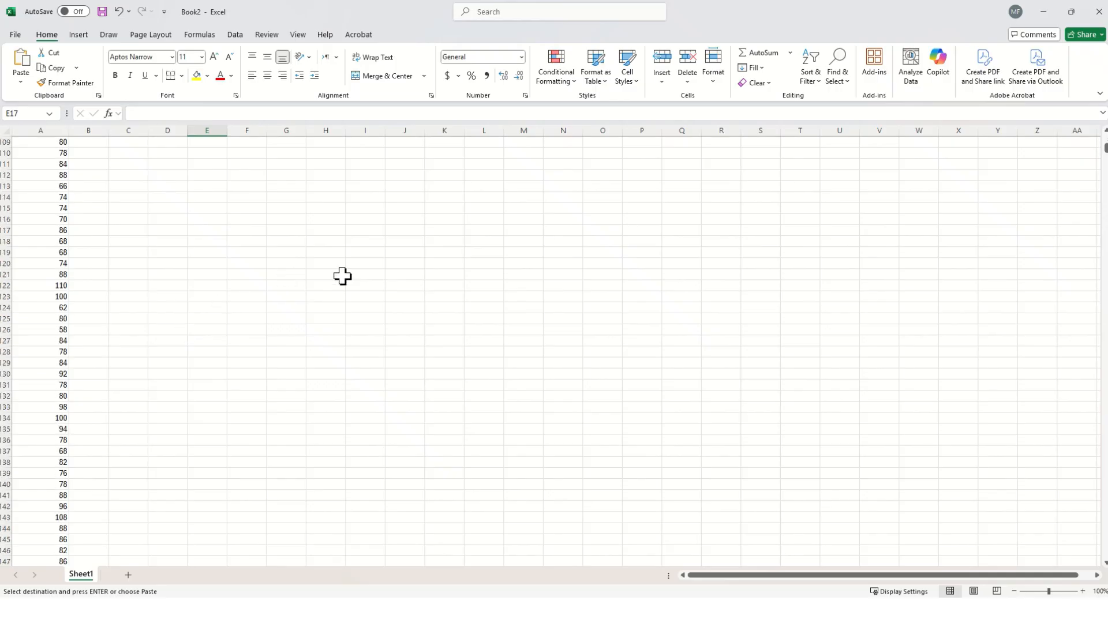
pyautogui.scroll(-8, 956, 79)
pyautogui.moveTo(1105, 154)
pyautogui.mouseDown()
pyautogui.moveTo(1104, 559)
pyautogui.moveTo(1105, 141)
pyautogui.mouseUp()
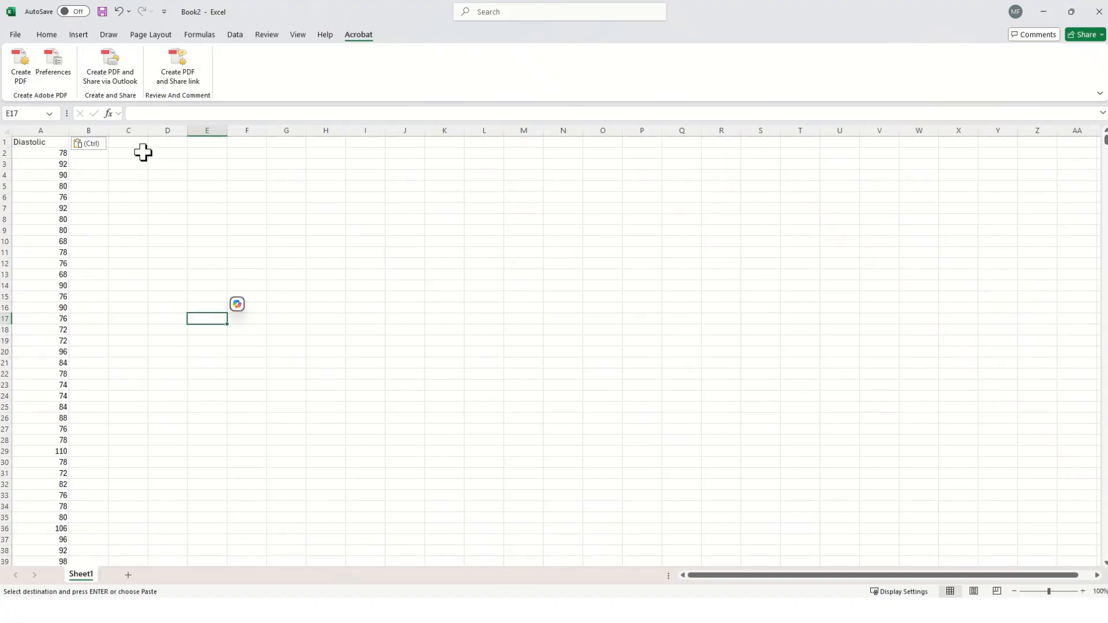
# Enter the formula =SUM(A:A) in cell B2 to total the Diastolic column.
pyautogui.click(95, 154)
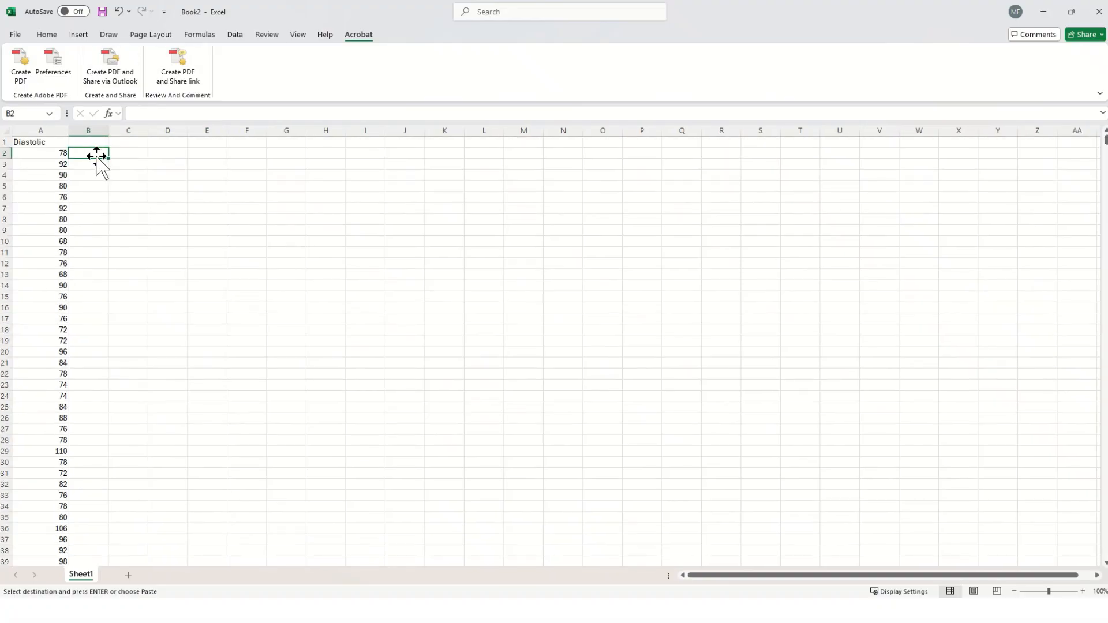
pyautogui.write('=sj')
pyautogui.press('BackSpace')
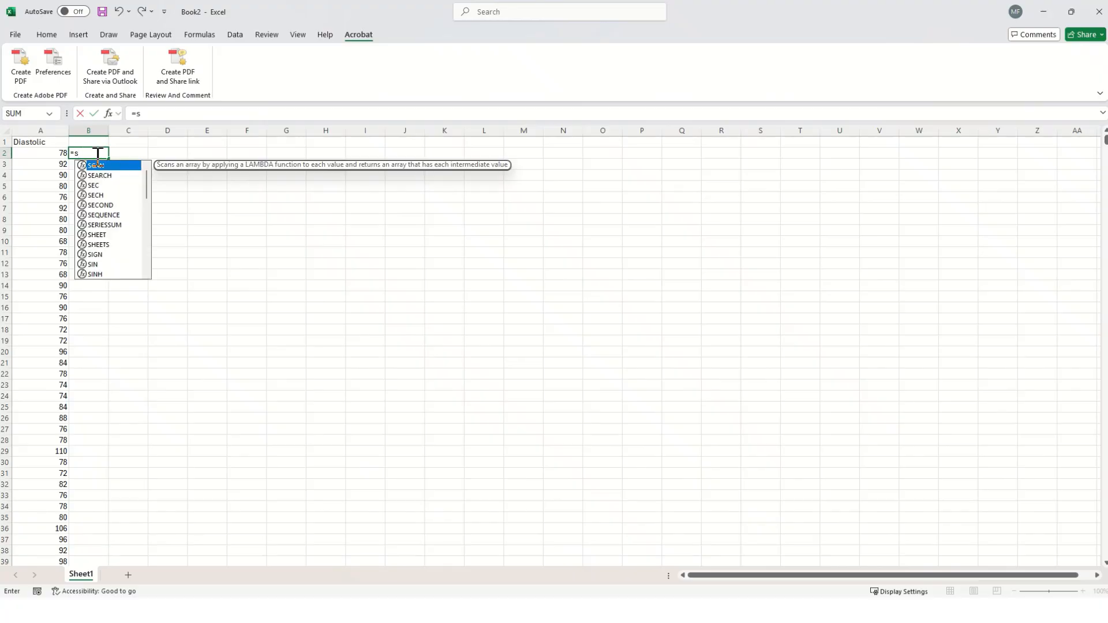
pyautogui.write('um(')
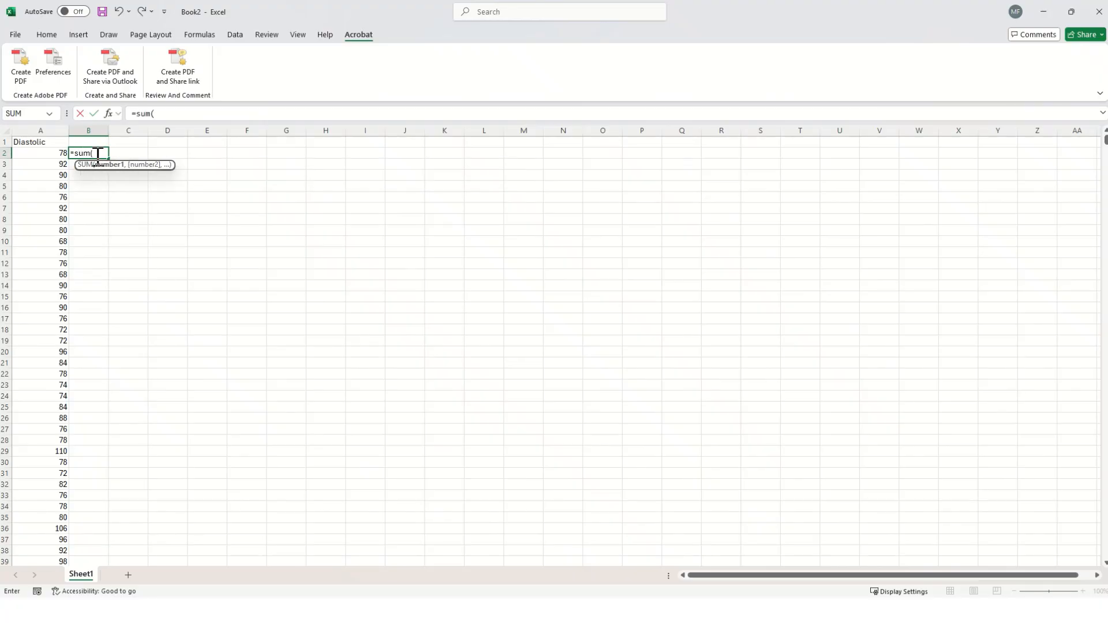
pyautogui.write('A:A')
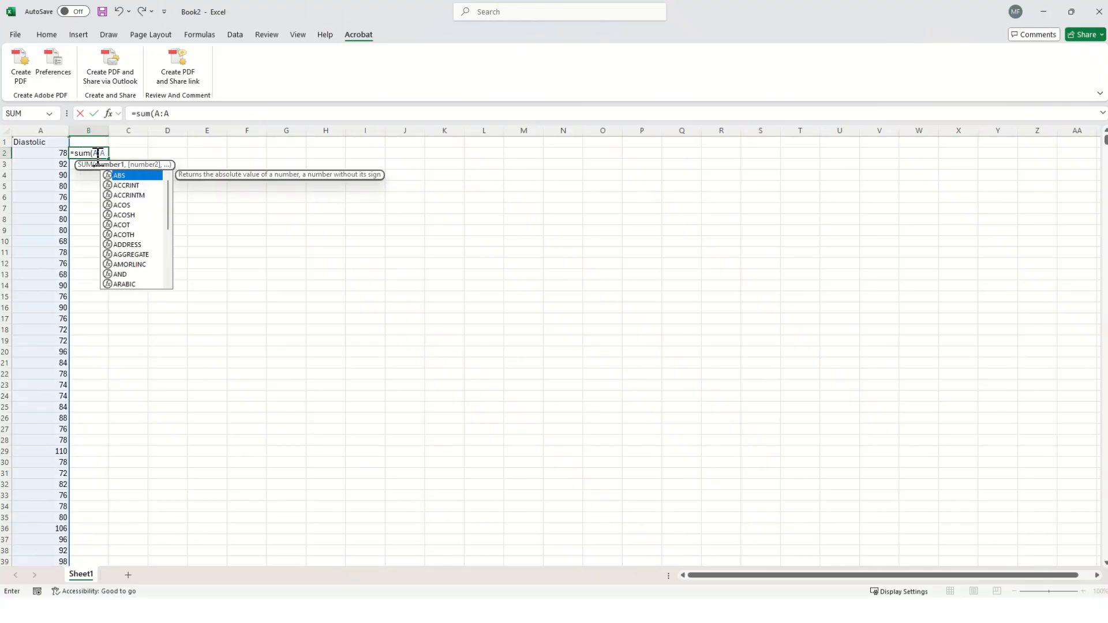
pyautogui.write(')')
pyautogui.press('Return')
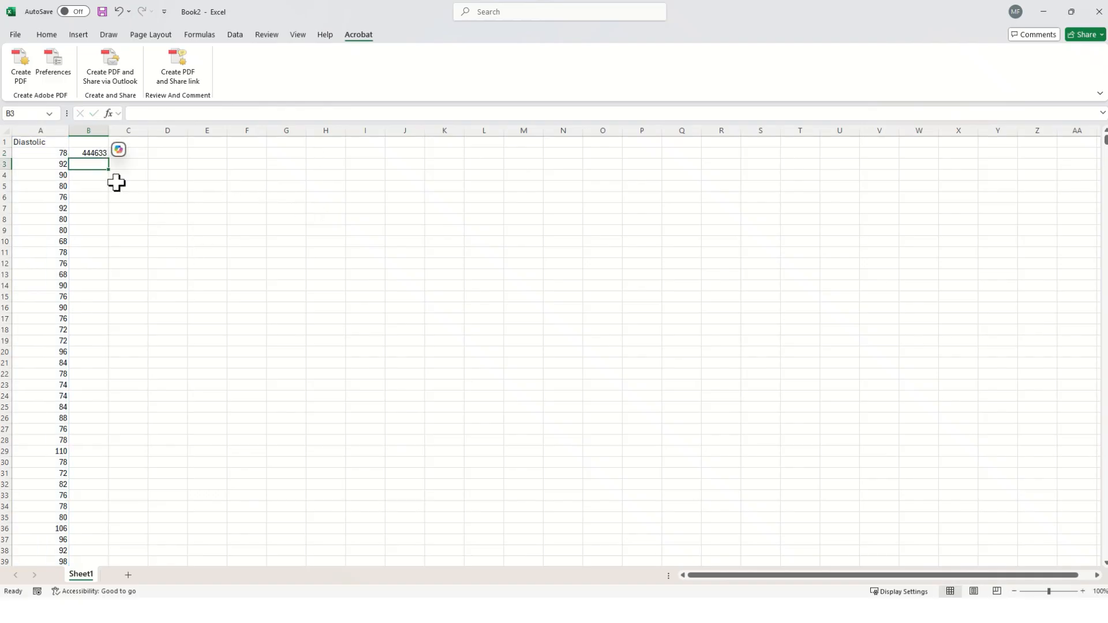
# Extend the formula in B2 to =SUM(A:A)/5209 to calculate the Diastolic mean, and enlarge the sheet to 160%.
pyautogui.click(44, 132)
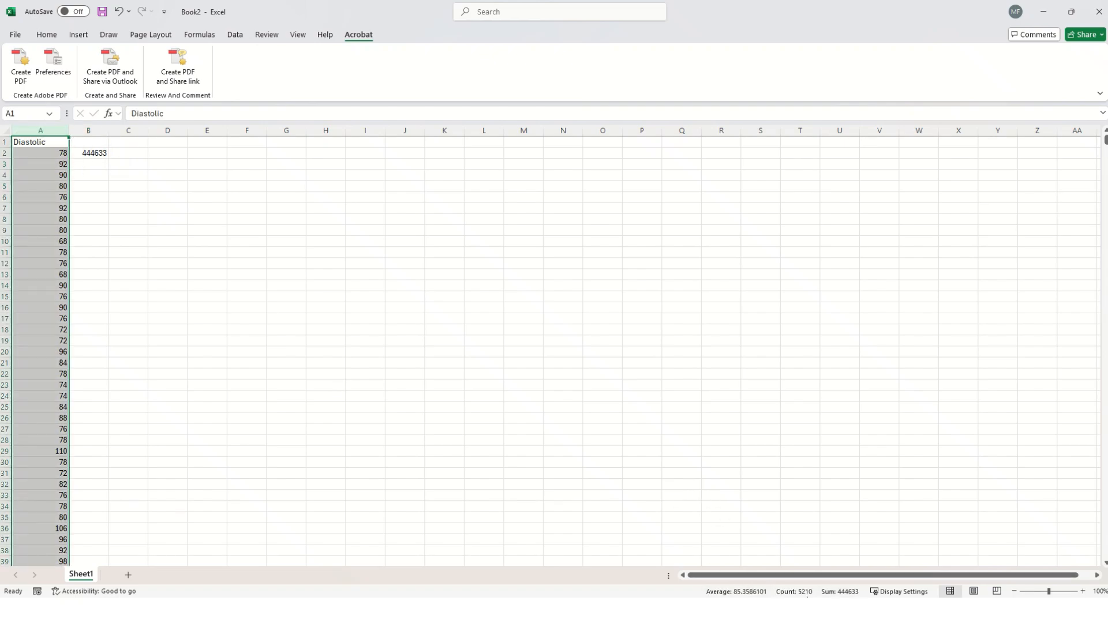
pyautogui.click(95, 154)
pyautogui.click(210, 113)
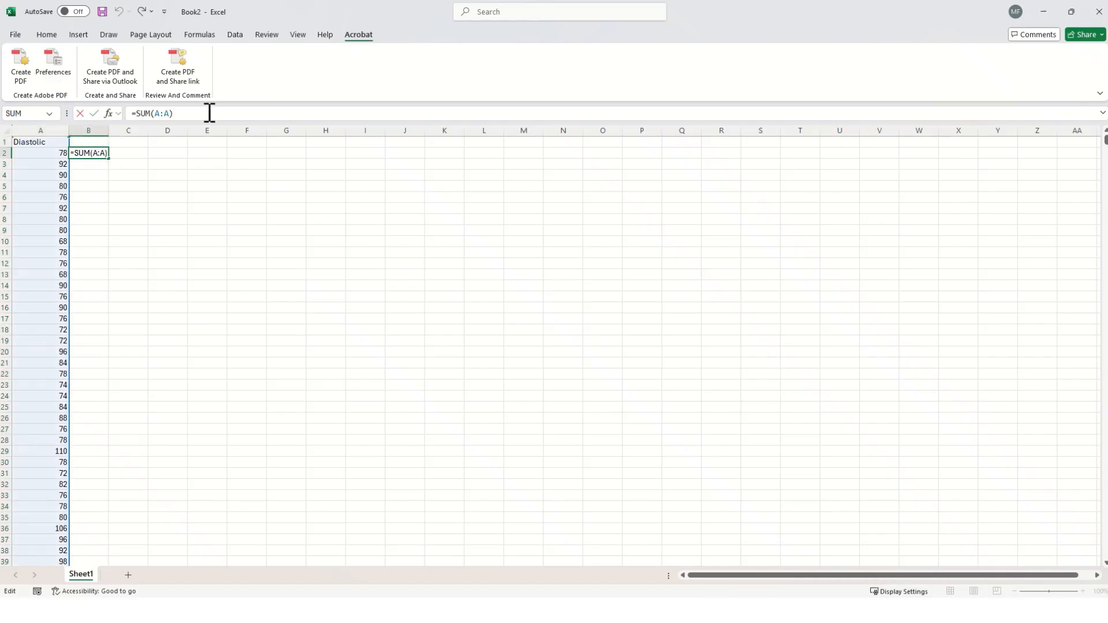
pyautogui.write('/5209')
pyautogui.press('Return')
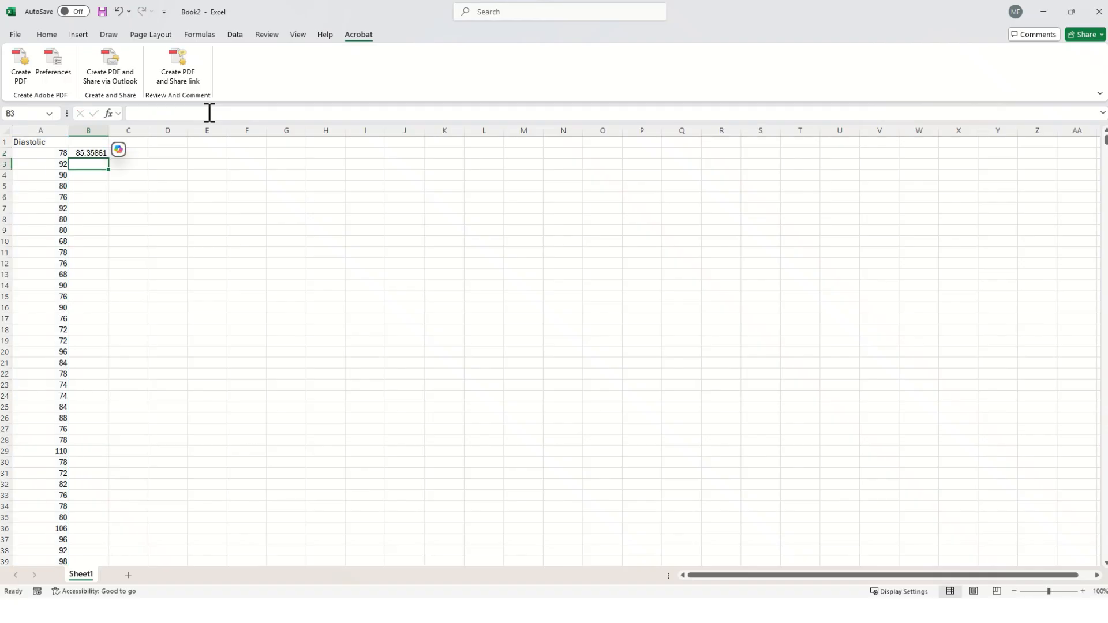
pyautogui.click(89, 153)
pyautogui.keyDown('ctrl'); pyautogui.scroll(4, 92, 155); pyautogui.keyUp('ctrl')
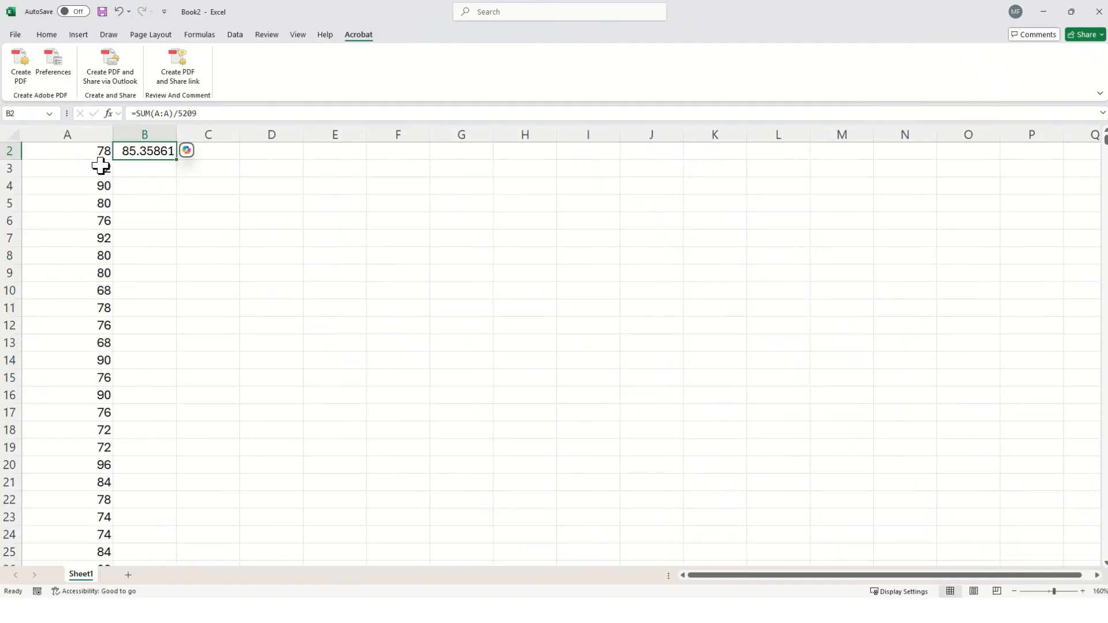
pyautogui.scroll(1, 149, 162)
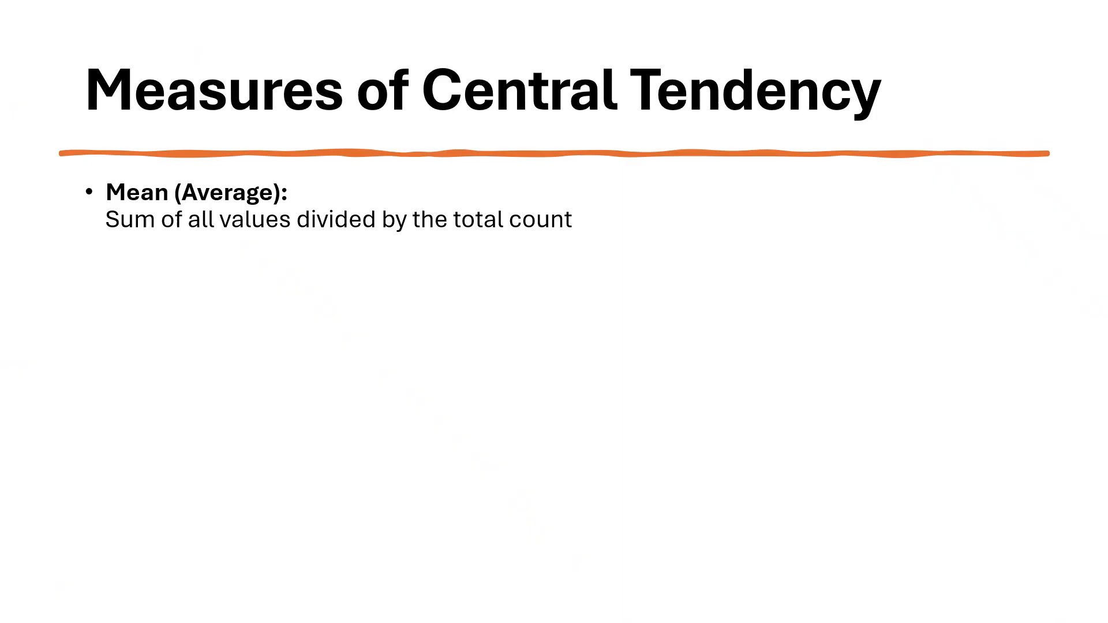
pyautogui.press('Right')
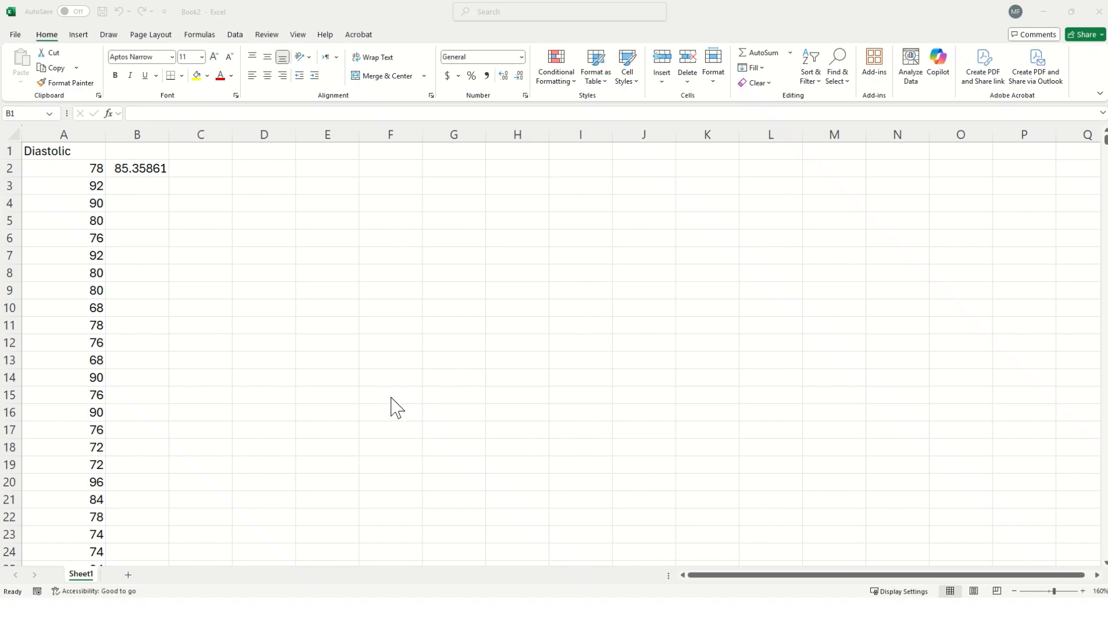
# Delete column B with the mean calculation from the sheet.
pyautogui.click(141, 234)
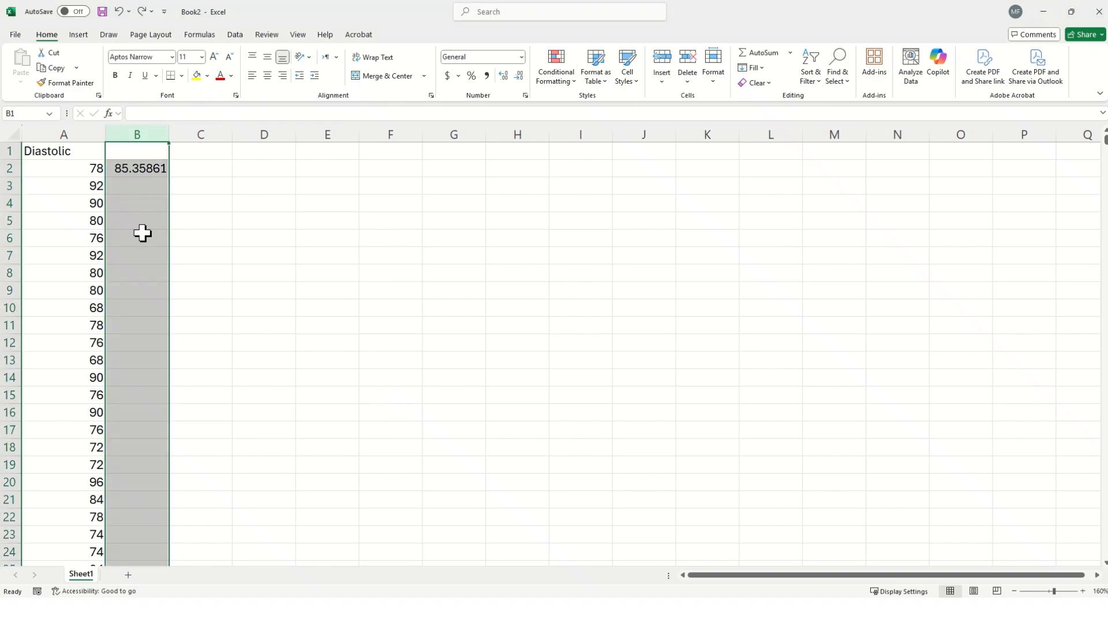
pyautogui.rightClick(140, 130)
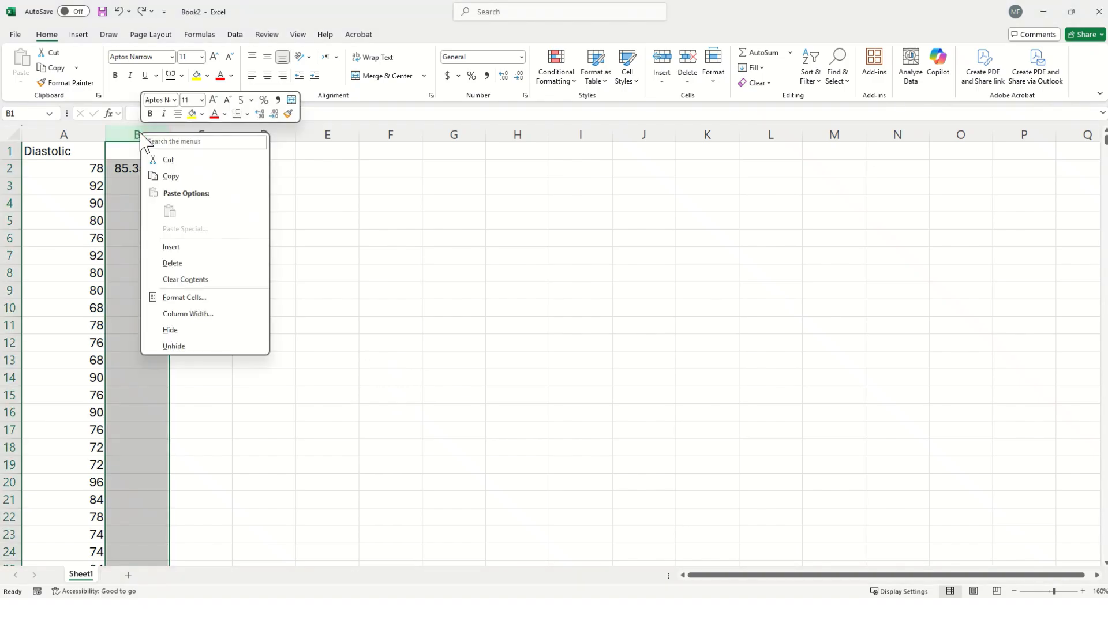
pyautogui.click(192, 265)
pyautogui.click(322, 288)
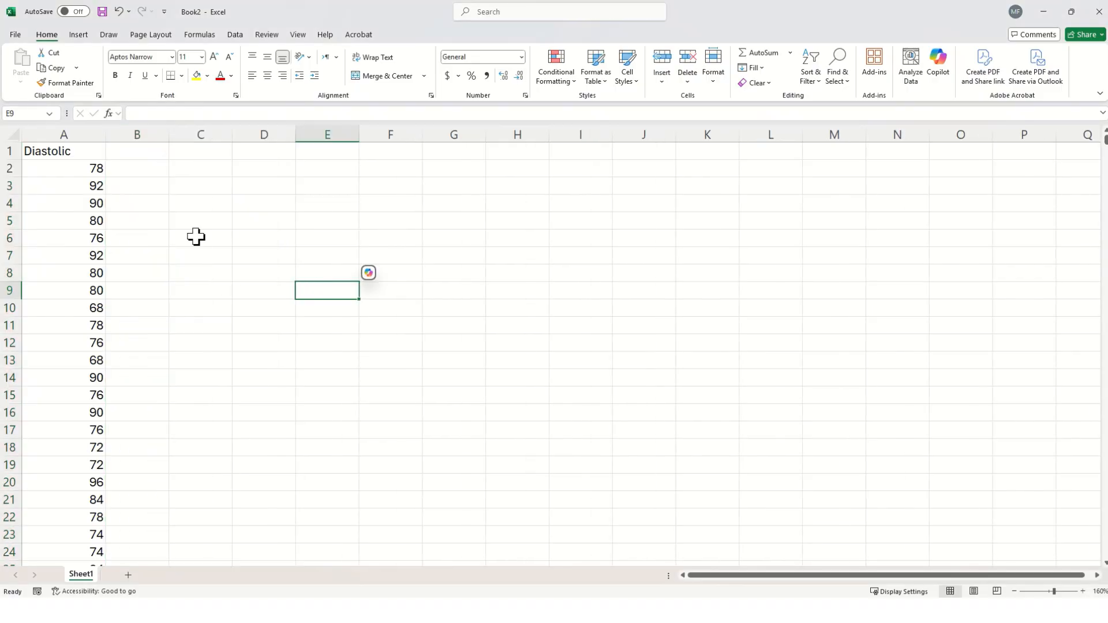
# Sort the Diastolic column from smallest to largest and check its first and last values.
pyautogui.click(69, 134)
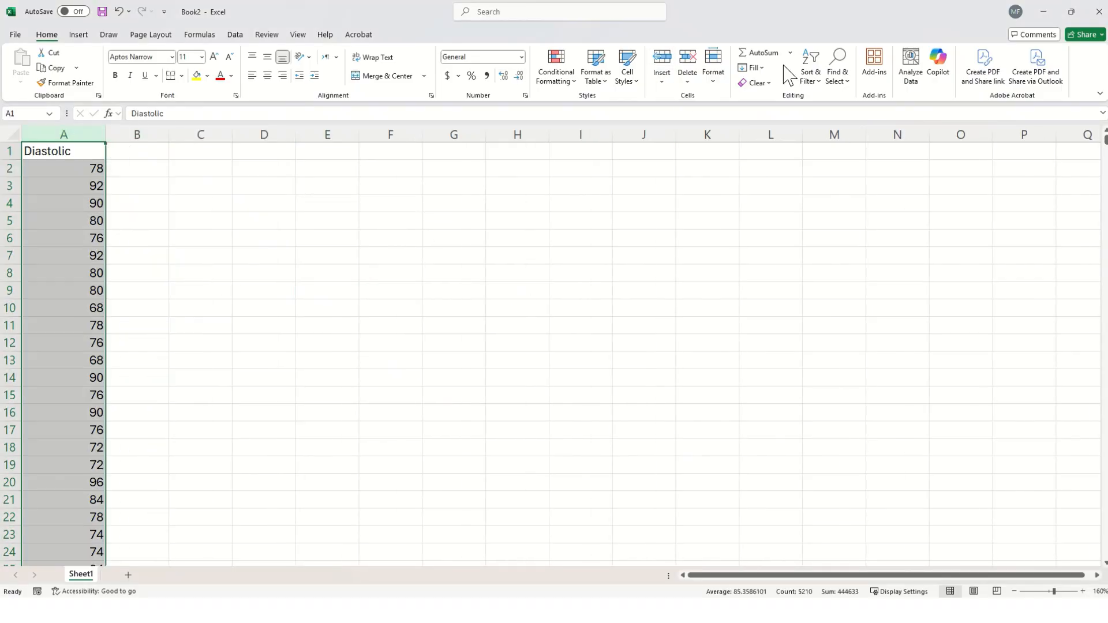
pyautogui.click(810, 77)
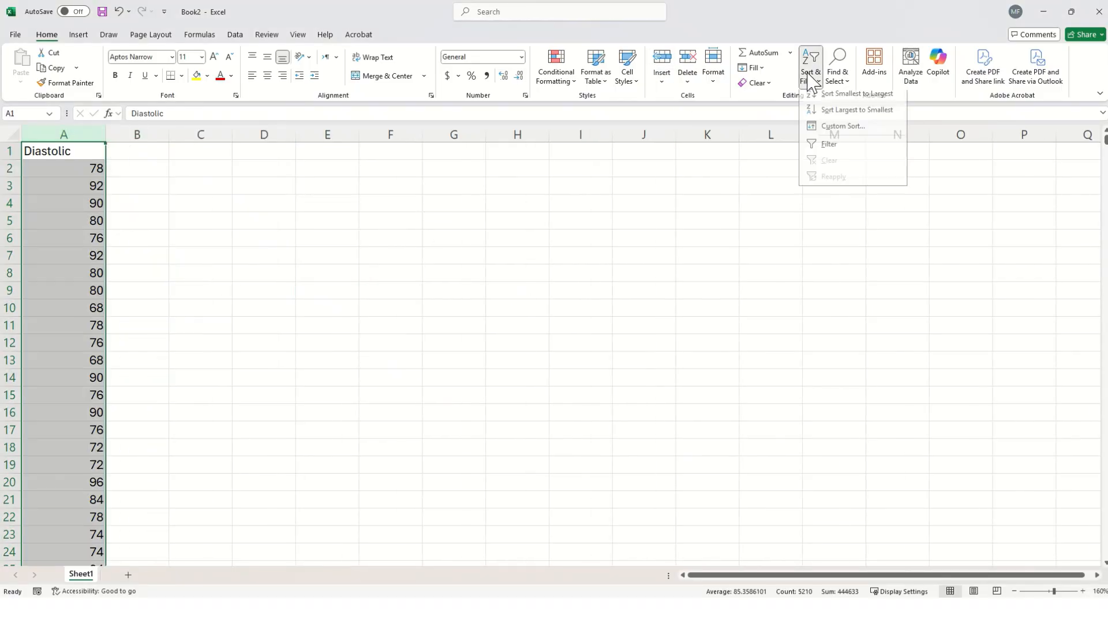
pyautogui.click(866, 101)
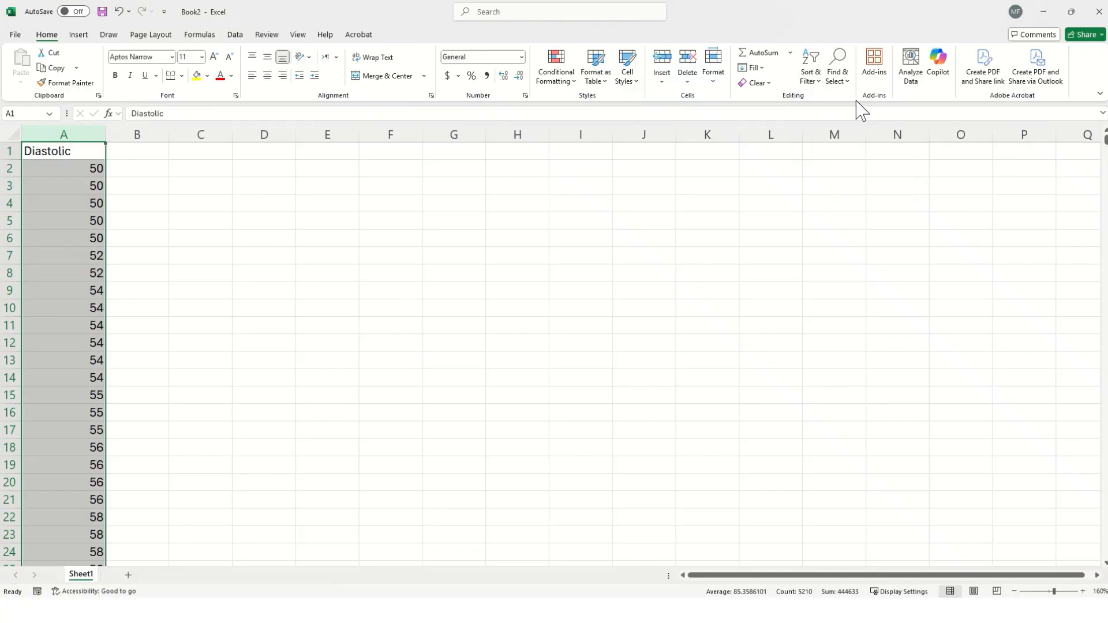
pyautogui.click(94, 182)
pyautogui.click(84, 169)
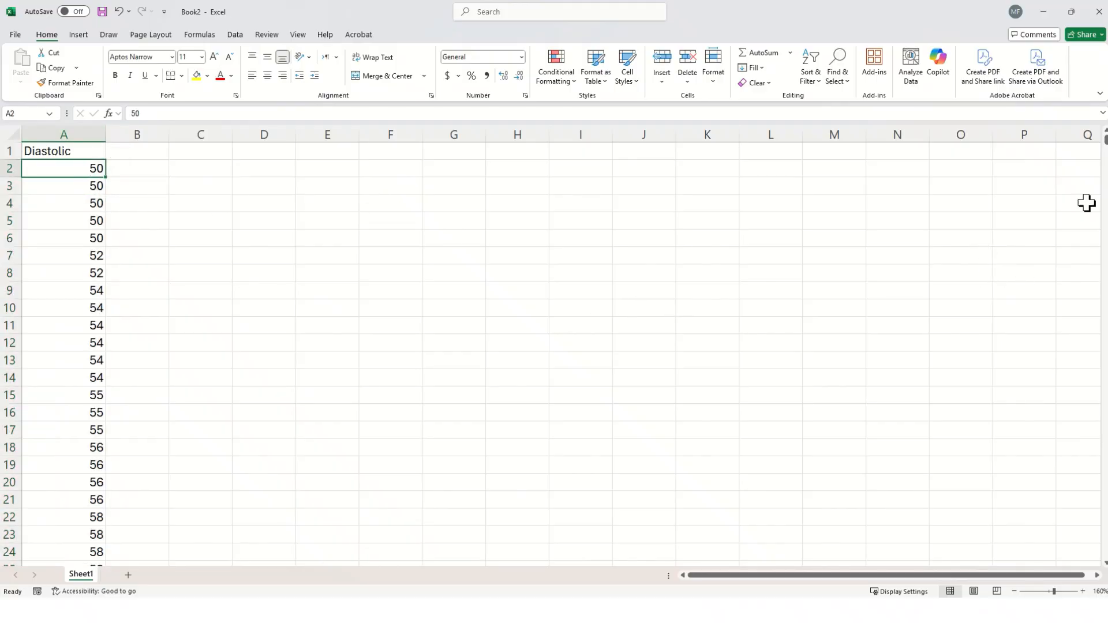
pyautogui.moveTo(1106, 153); pyautogui.dragTo(1105, 572)
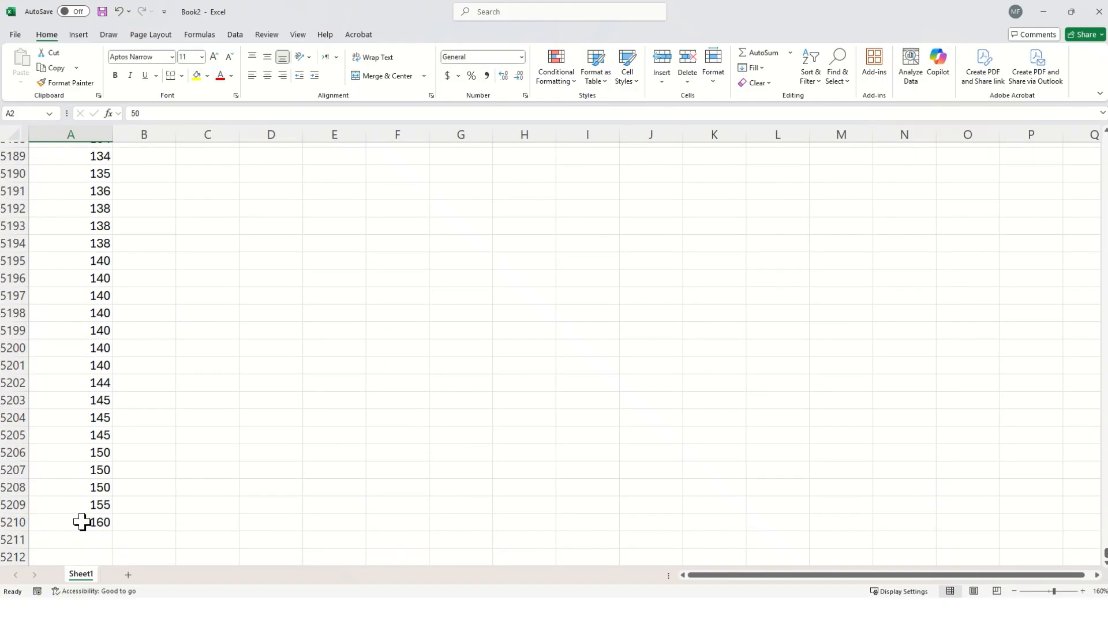
pyautogui.click(82, 522)
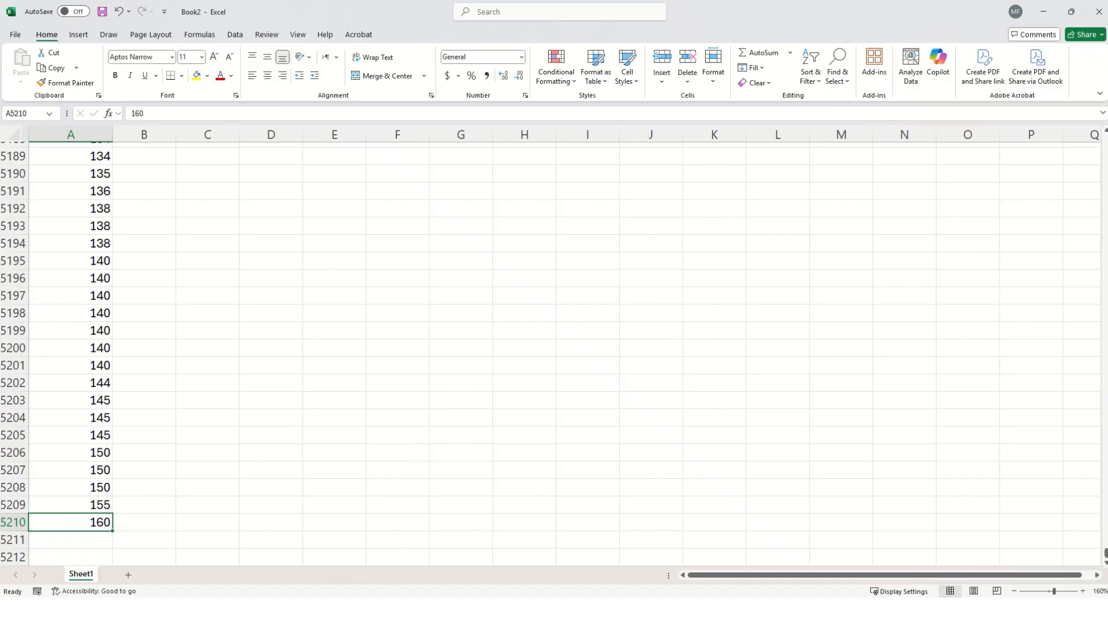
pyautogui.moveTo(1105, 553); pyautogui.dragTo(1098, 113)
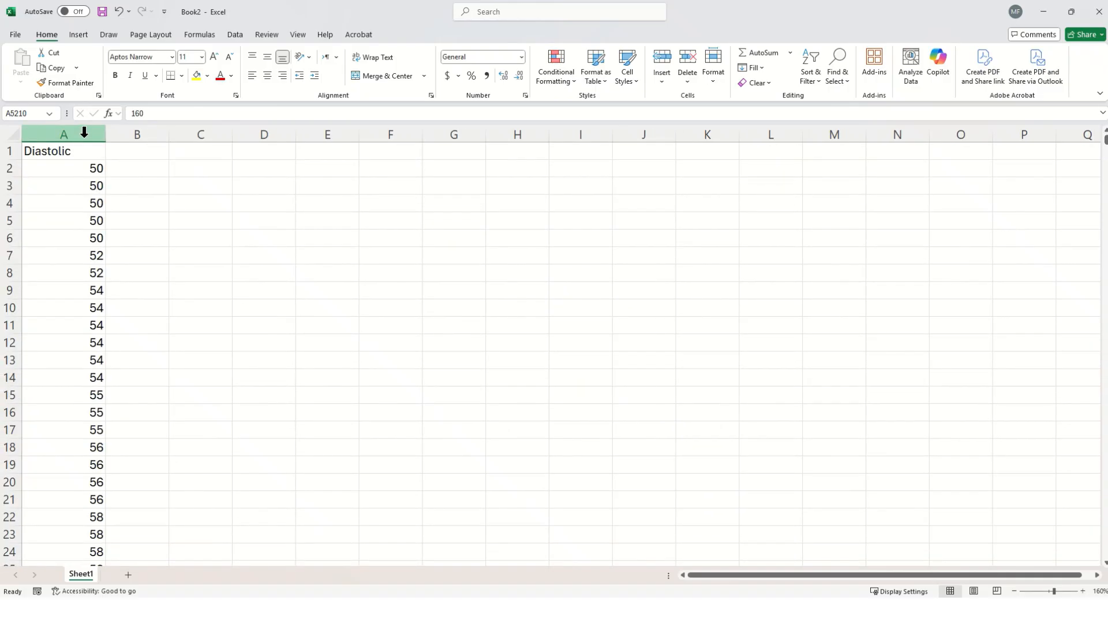
# Narrow column A and enter the formula =5209/2 in cell B2 to find the middle position.
pyautogui.moveTo(104, 130); pyautogui.dragTo(85, 134)
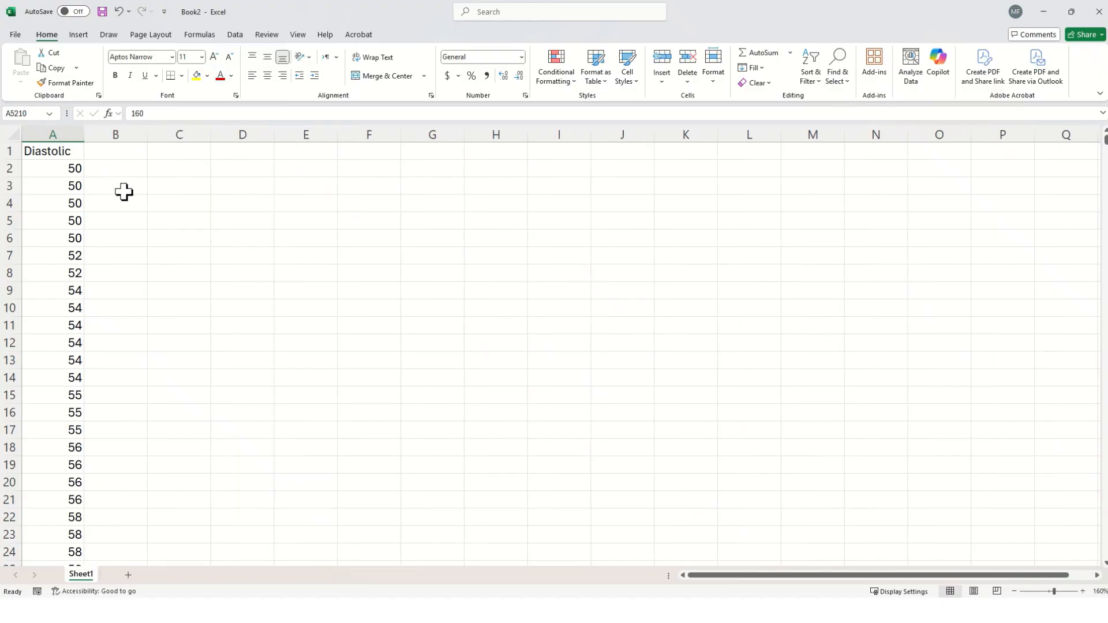
pyautogui.click(129, 169)
pyautogui.write('=')
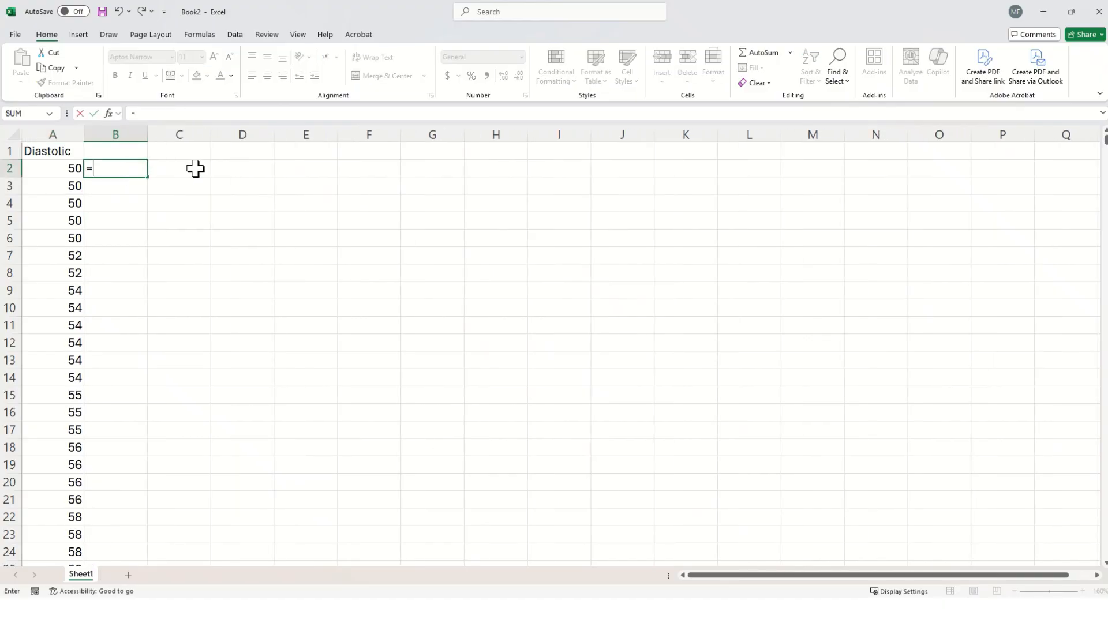
pyautogui.write('5209/2')
pyautogui.press('Return')
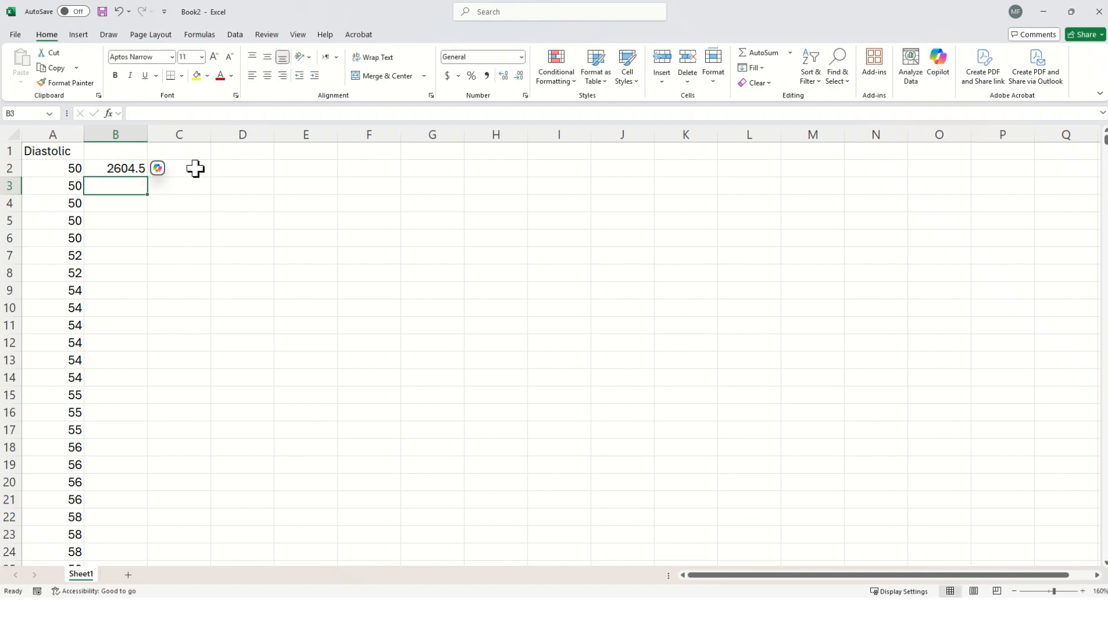
pyautogui.click(121, 168)
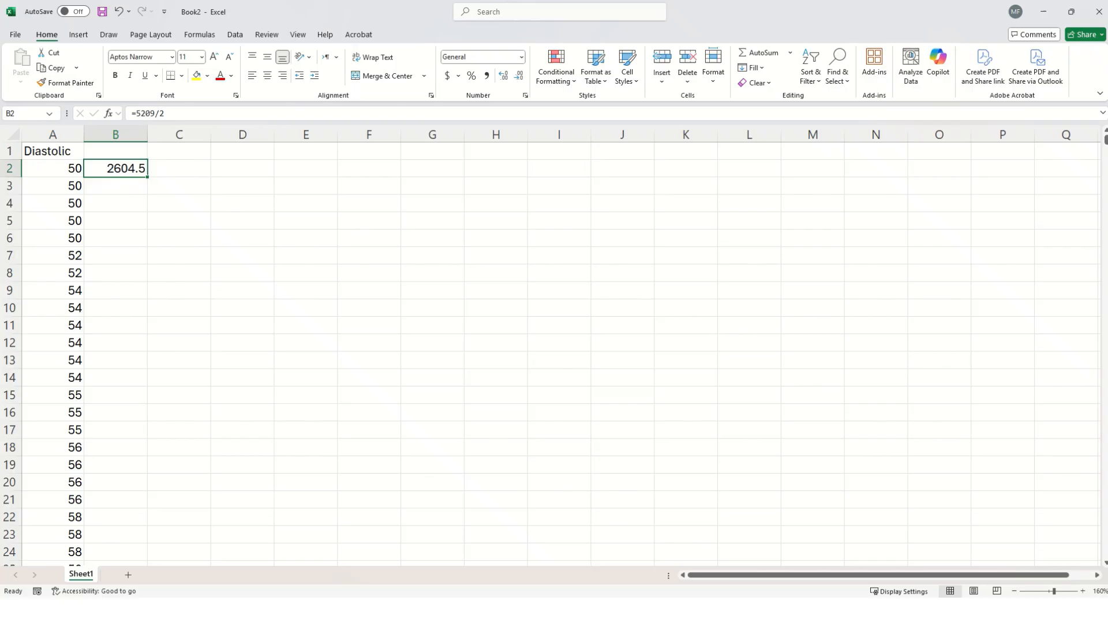
# Locate the middle value of the sorted Diastolic column in cell A2605 and colour its text red.
pyautogui.scroll(-20, 759, 301)
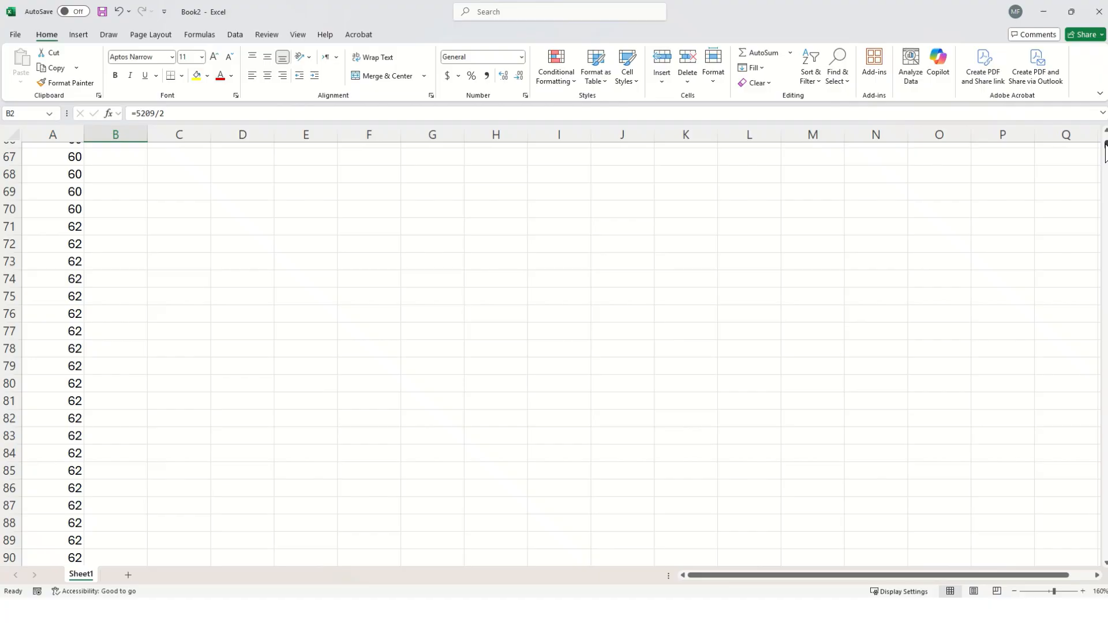
pyautogui.moveTo(1107, 151); pyautogui.dragTo(1096, 347)
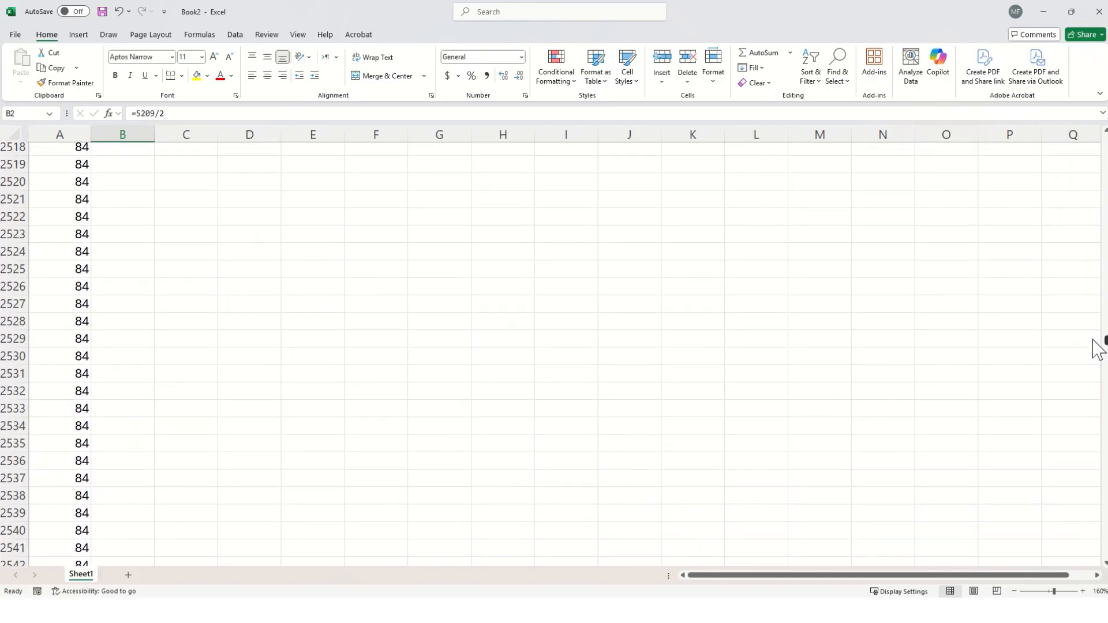
pyautogui.scroll(-20, 37, 504)
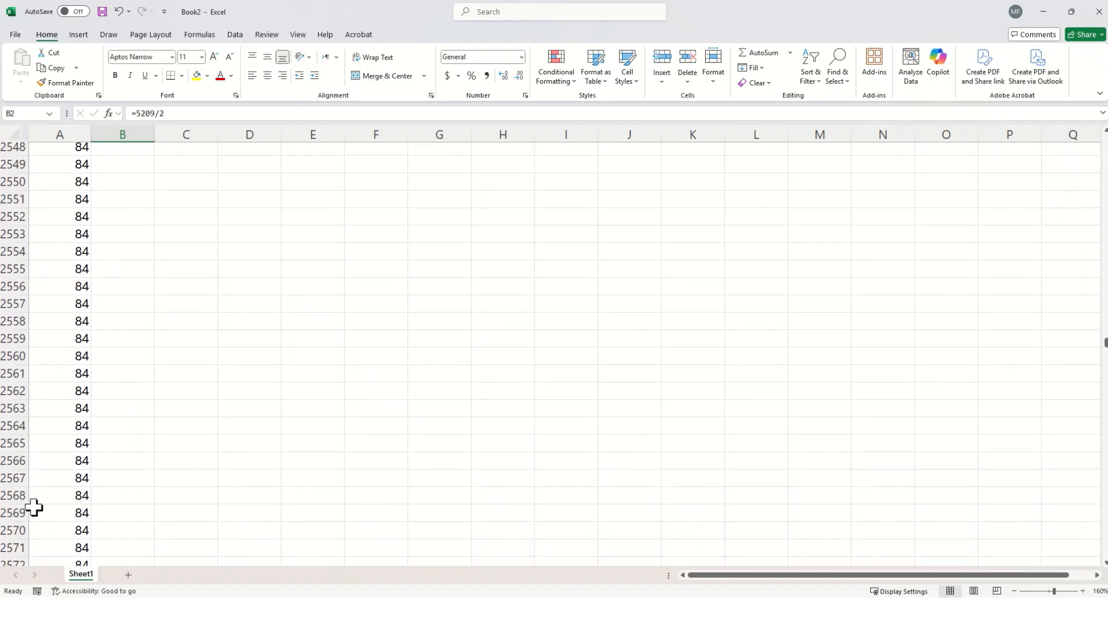
pyautogui.scroll(-5, 43, 498)
pyautogui.scroll(2, 45, 497)
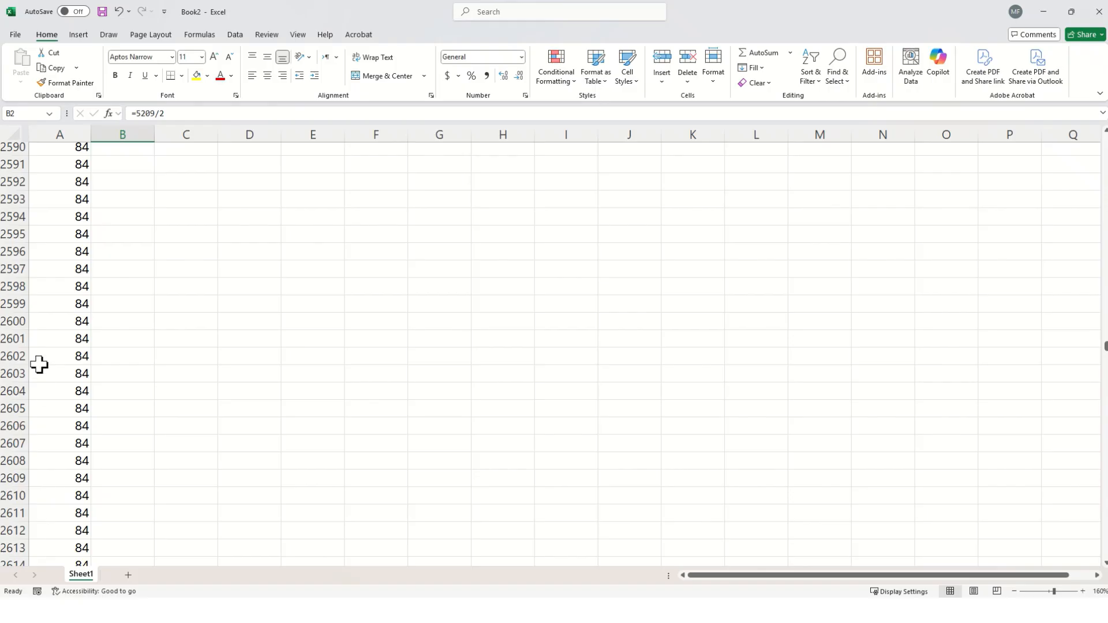
pyautogui.click(76, 409)
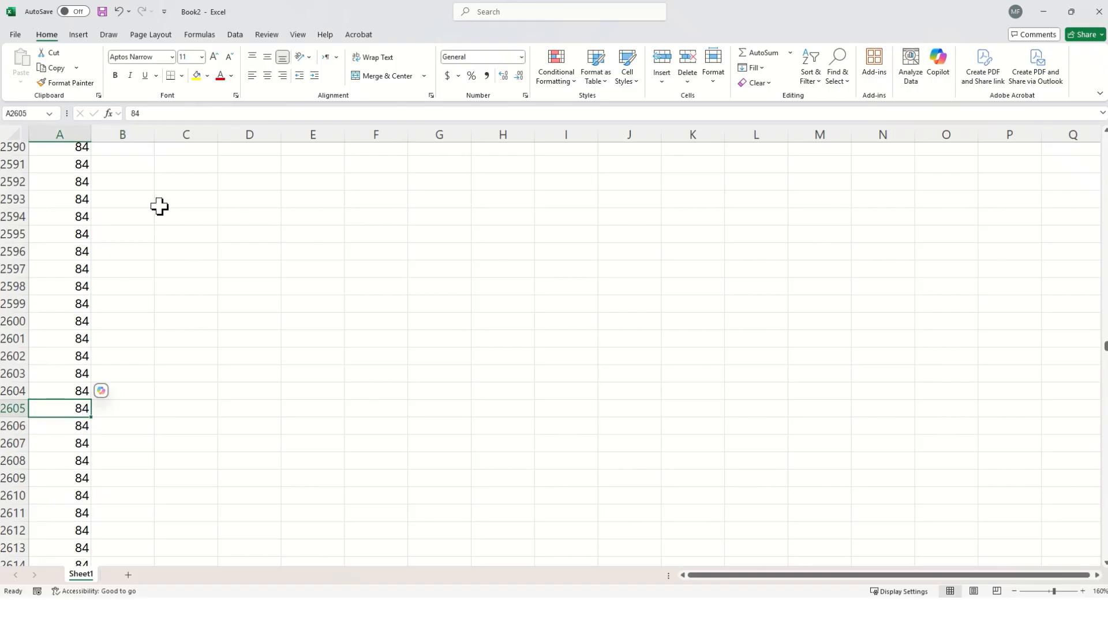
pyautogui.click(220, 75)
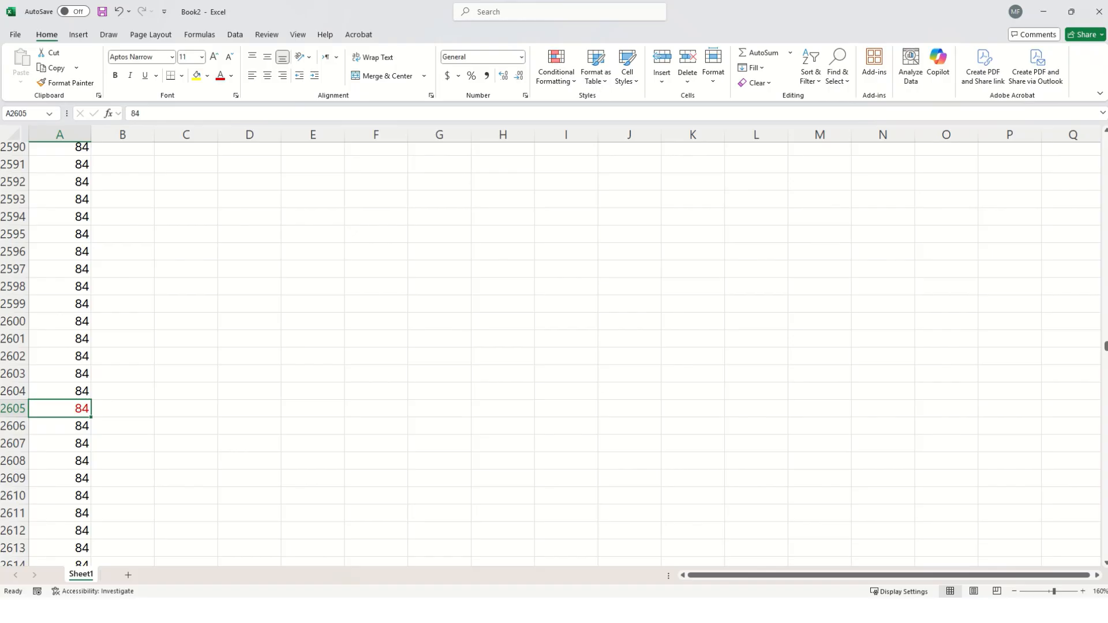
pyautogui.scroll(4, 356, 389)
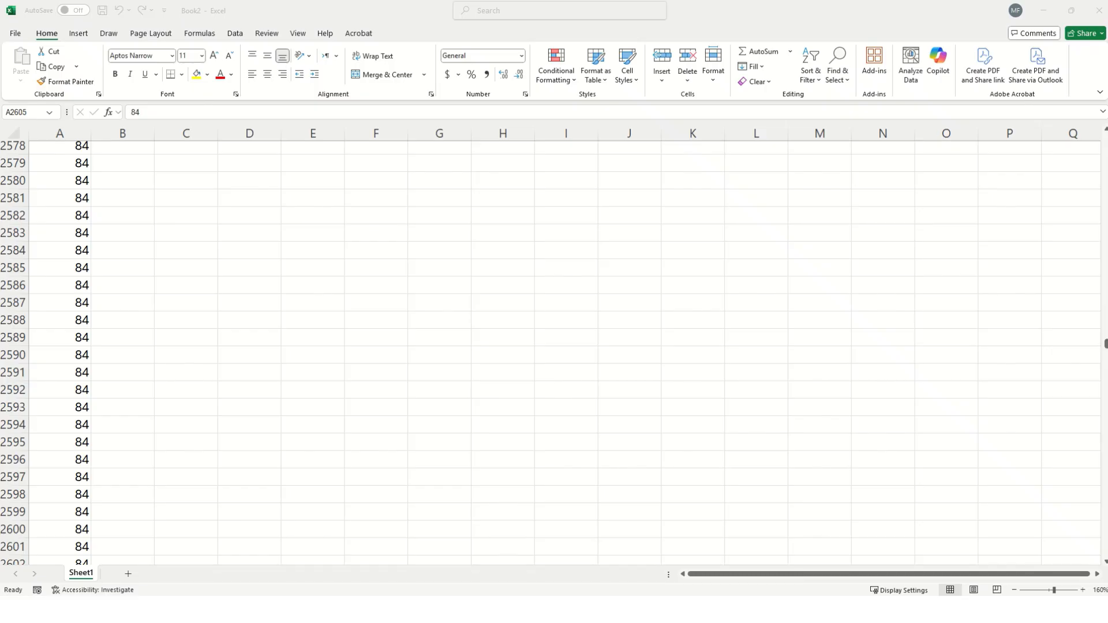
pyautogui.moveTo(1106, 349); pyautogui.dragTo(1104, 141)
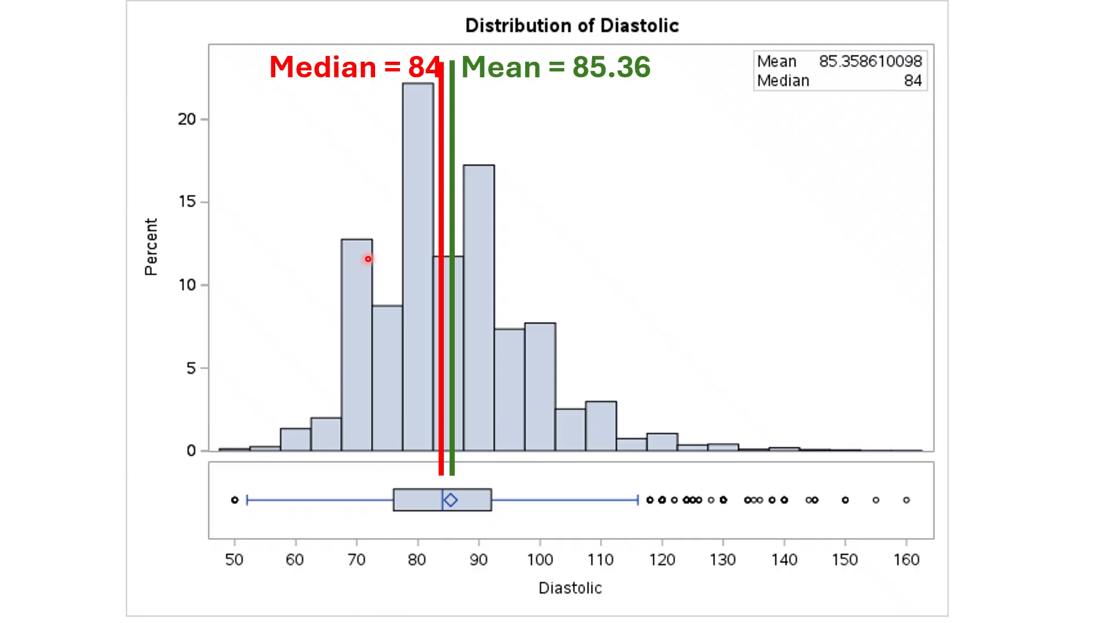
pyautogui.press('Right')
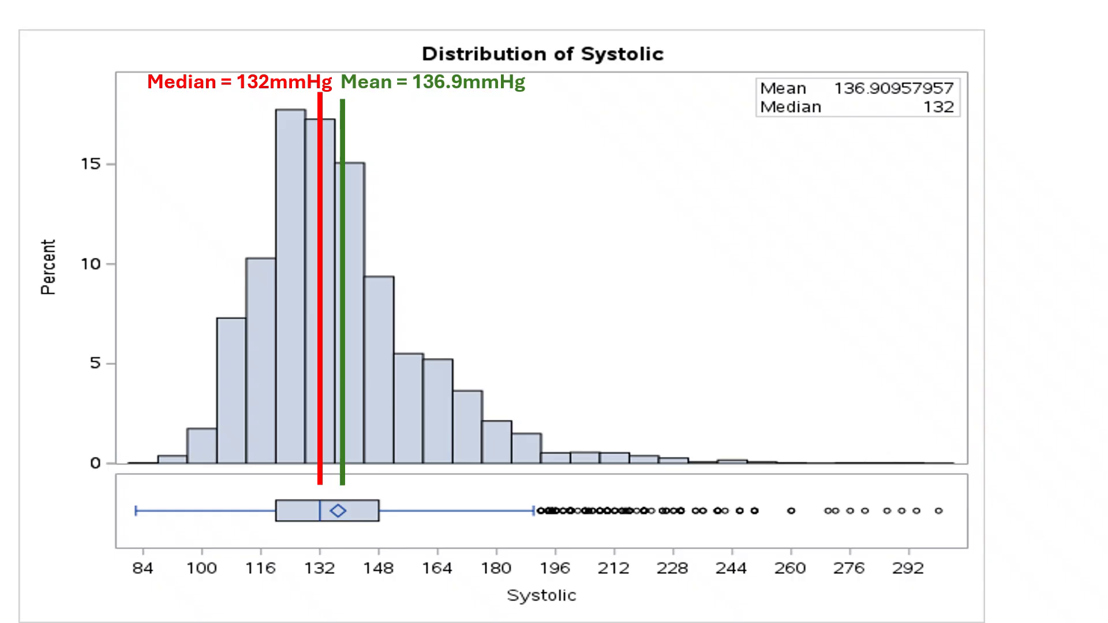
pyautogui.press('Right')
pyautogui.press('Right')
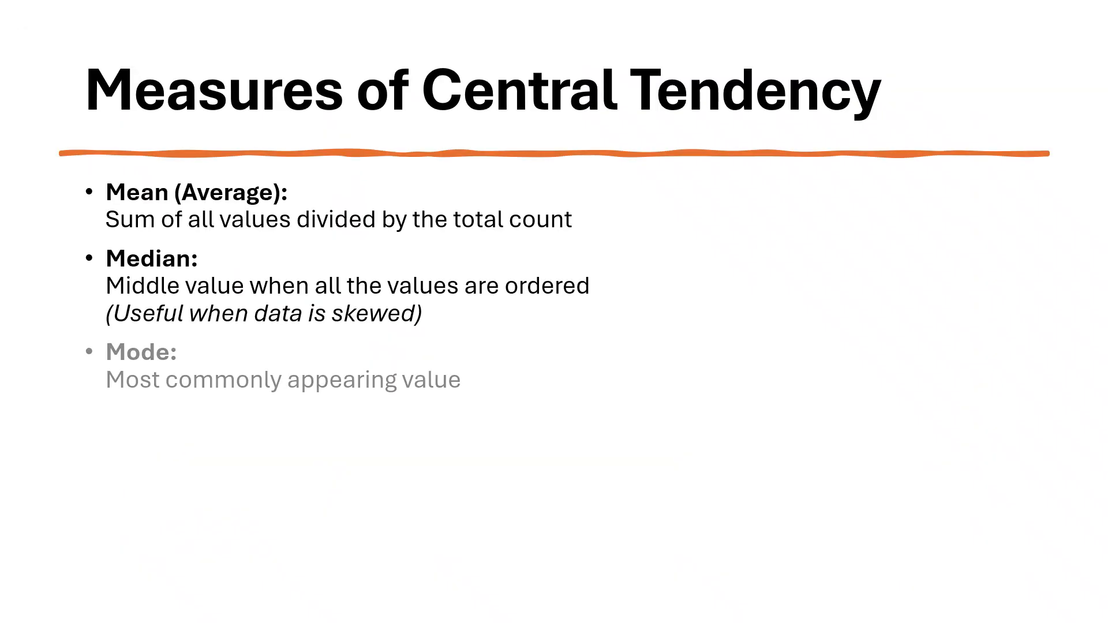